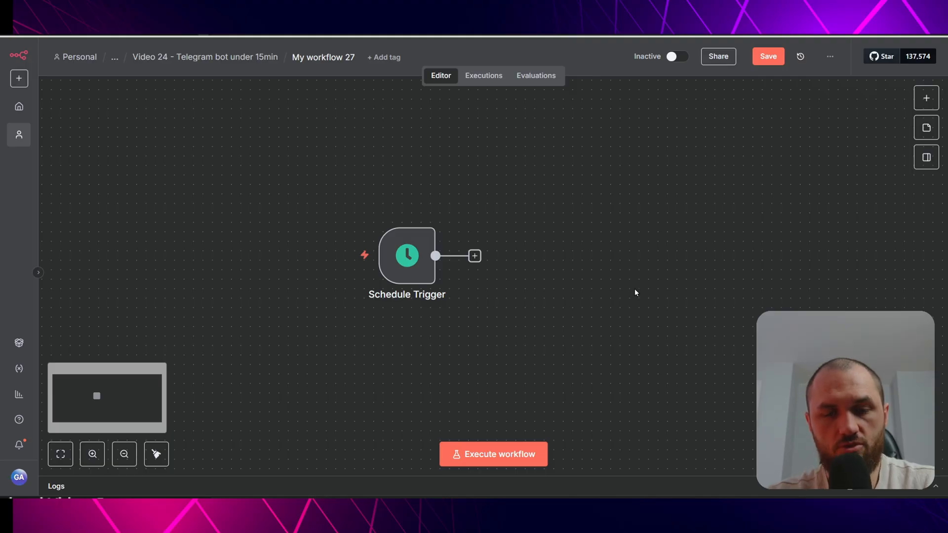
key("Tab")
type("htt")
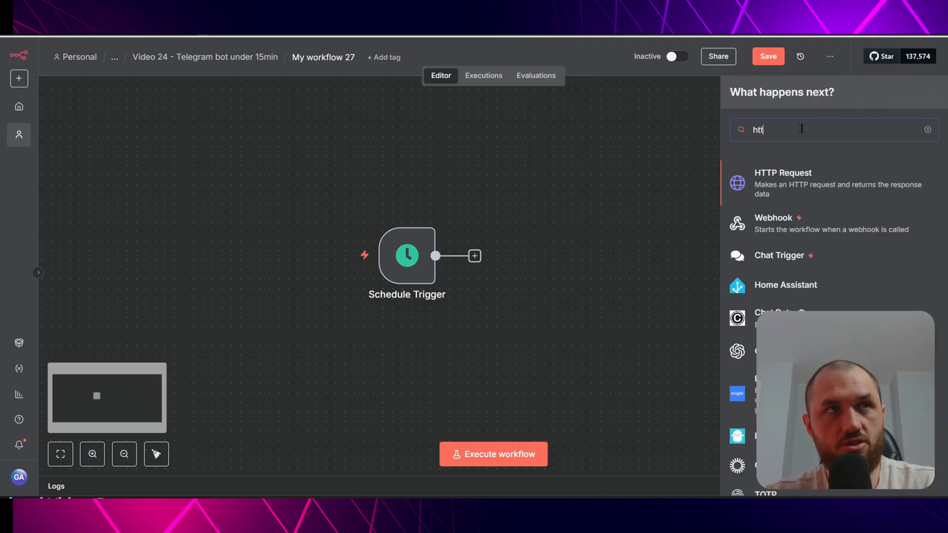
key("Return")
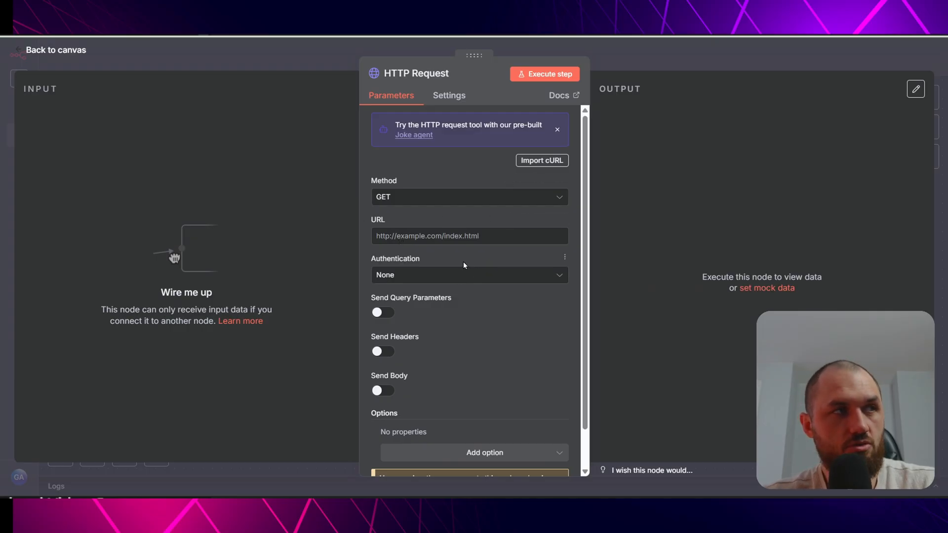
type("https://favqs.com/api/qotd")
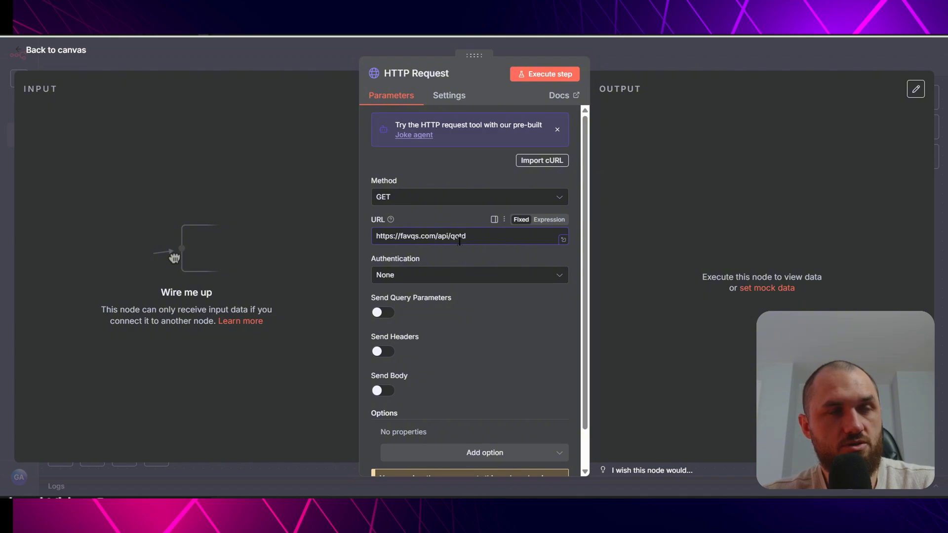
Step: Enable the Ignore SSL Issues option and execute the request to return a quote
scroll(469, 346, "down", 1)
left_click(474, 409)
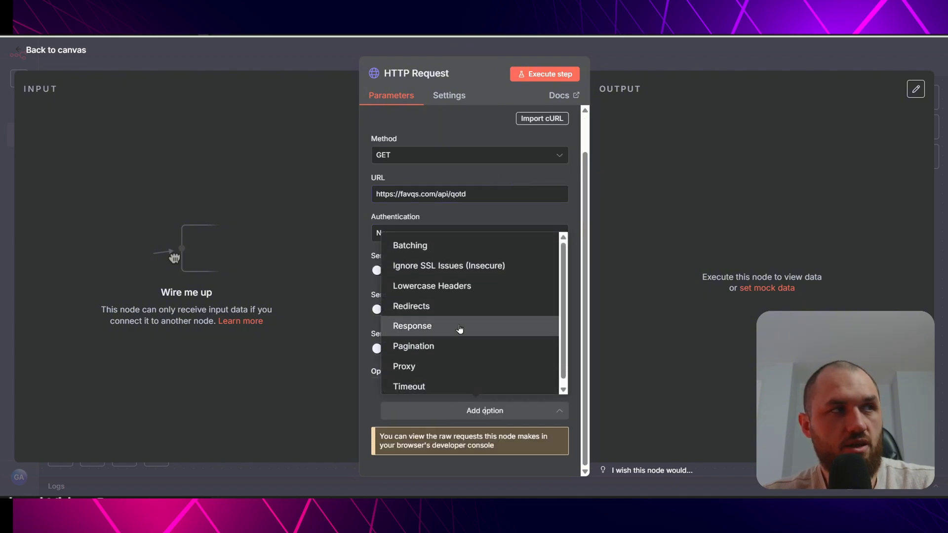
left_click(449, 266)
left_click(402, 413)
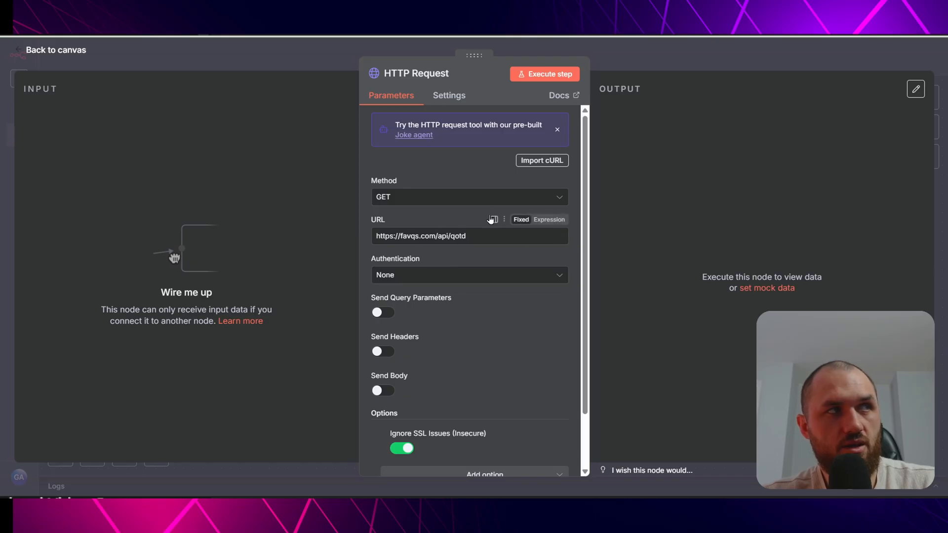
left_click(468, 238)
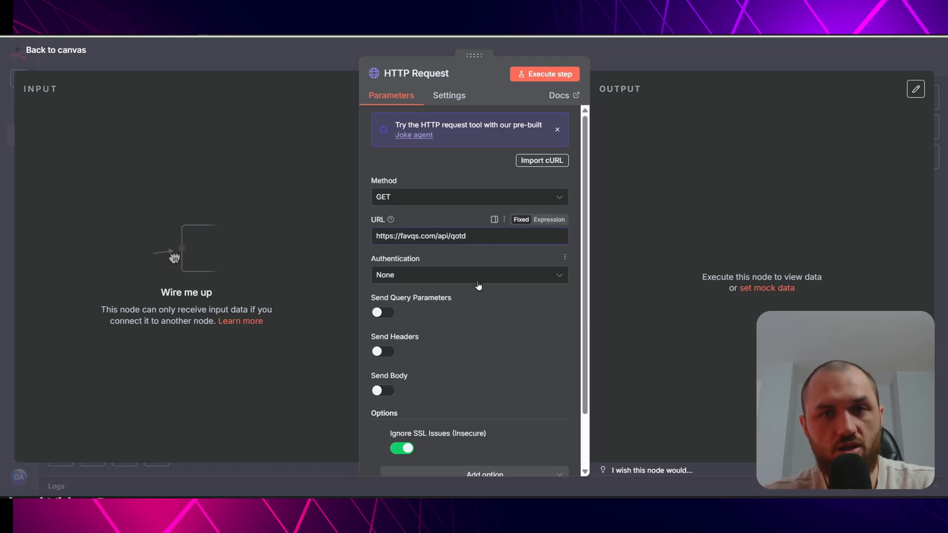
left_click(546, 74)
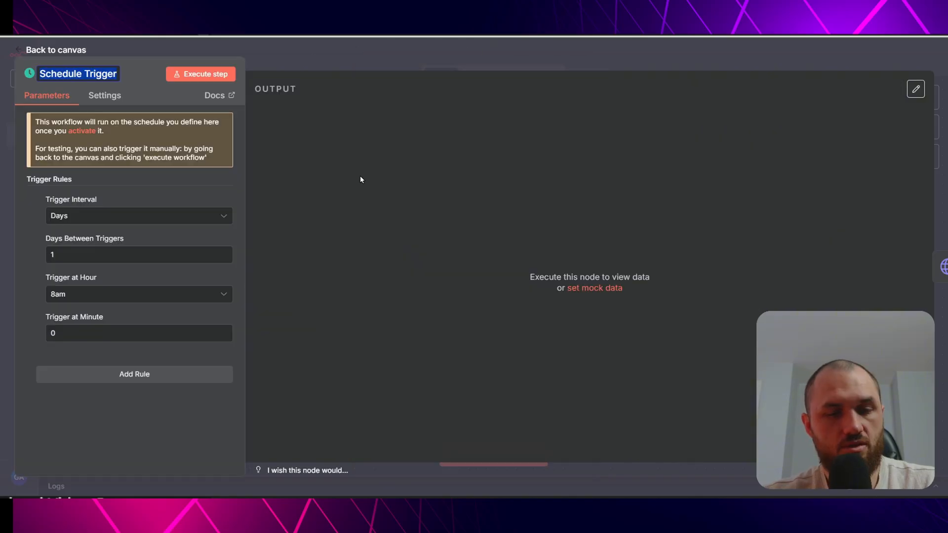
Step: Rename the trigger node to 'Daily trigger'
type("Daily")
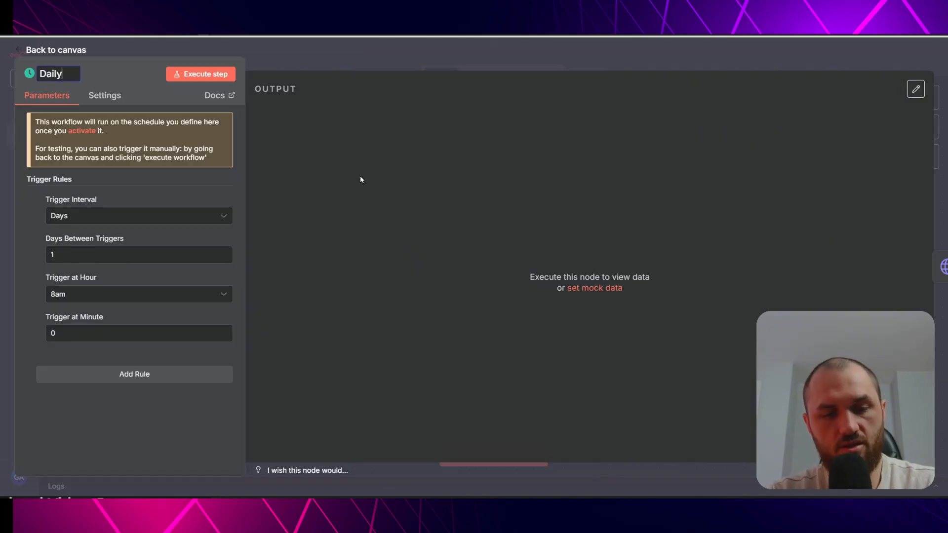
type(" trigger")
key("Return")
key("Escape")
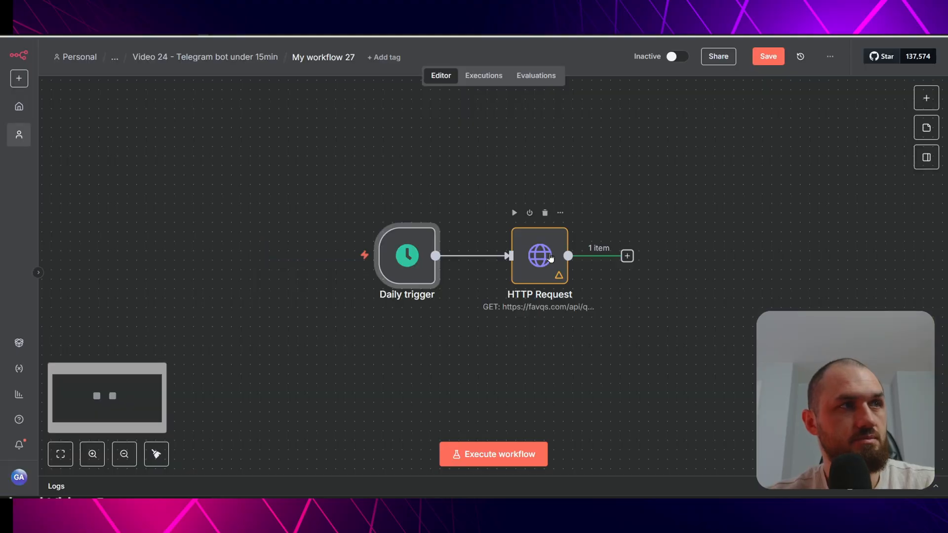
Step: Rename the HTTP Request node to 'Fetch quote'
double_click(526, 227)
left_click(435, 70)
type("Fetch quote")
key("Return")
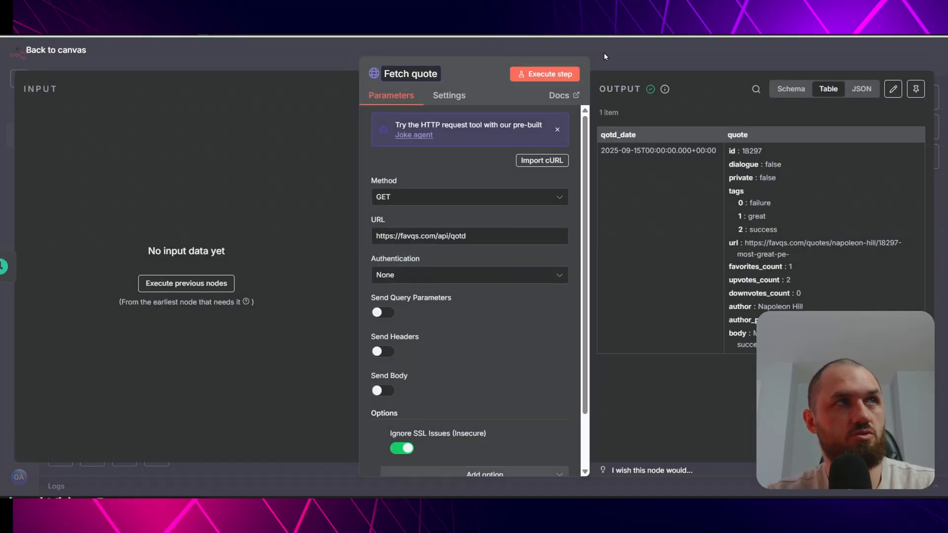
key("Escape")
left_click(690, 178)
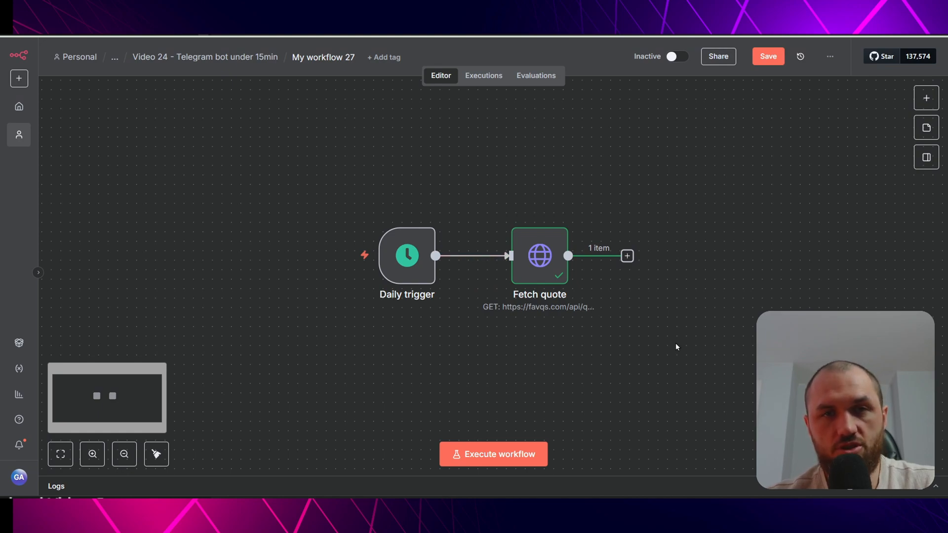
mouse_move(540, 264)
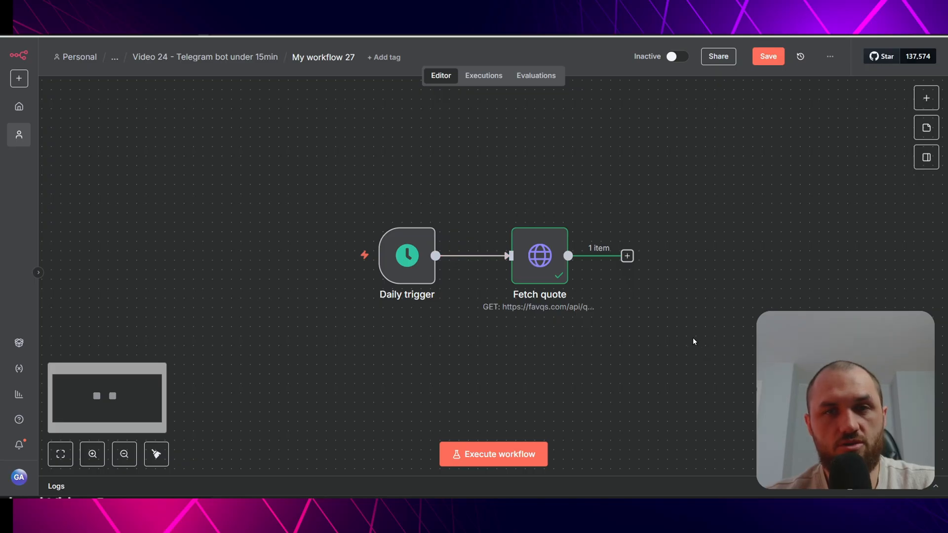
left_click_drag(693, 340, 661, 338)
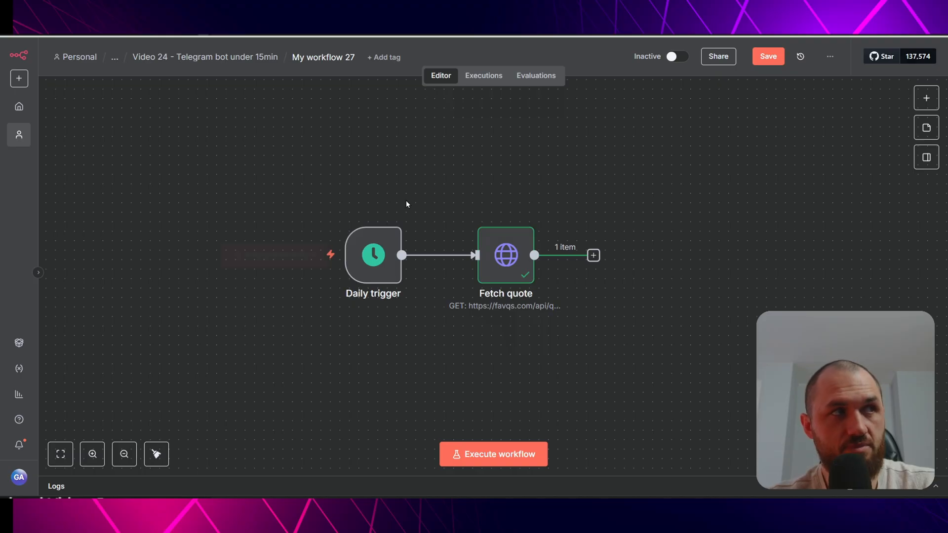
Step: Add a Telegram 'Send a text message' node after Fetch quote
left_click(594, 256)
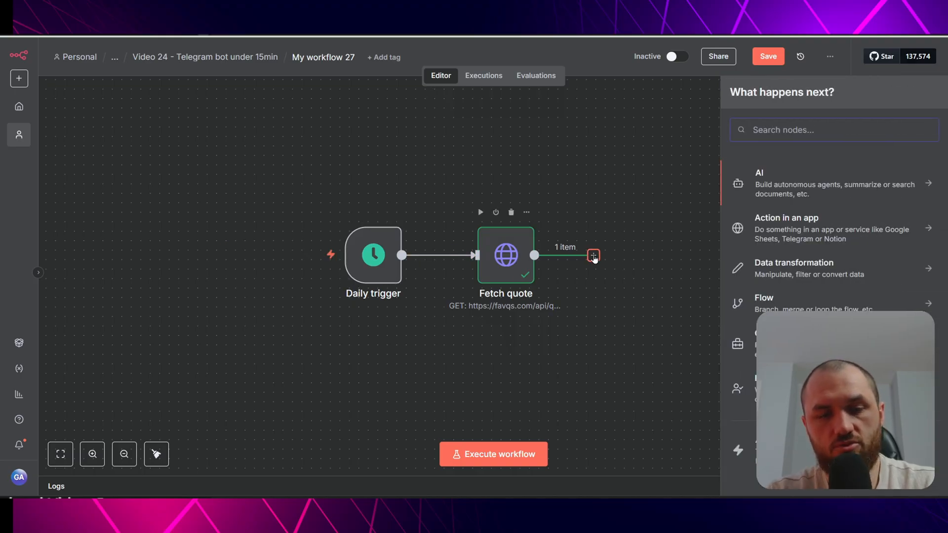
type("teleg")
key("Return")
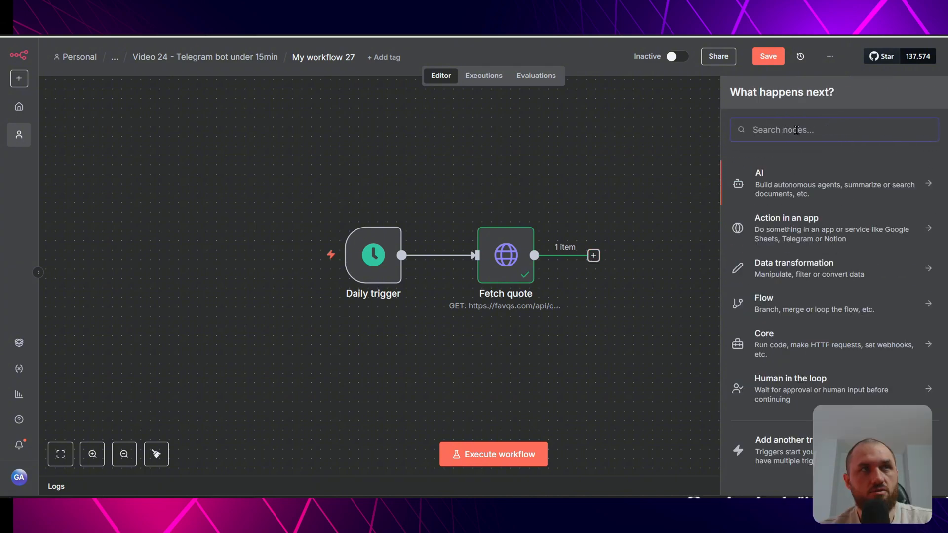
type("tele")
left_click(785, 175)
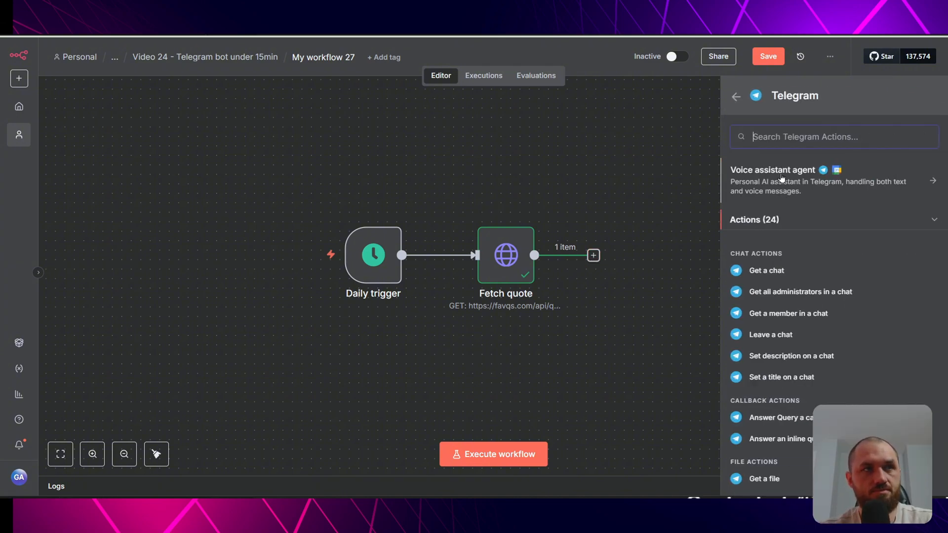
scroll(798, 360, "down", 5)
left_click(798, 356)
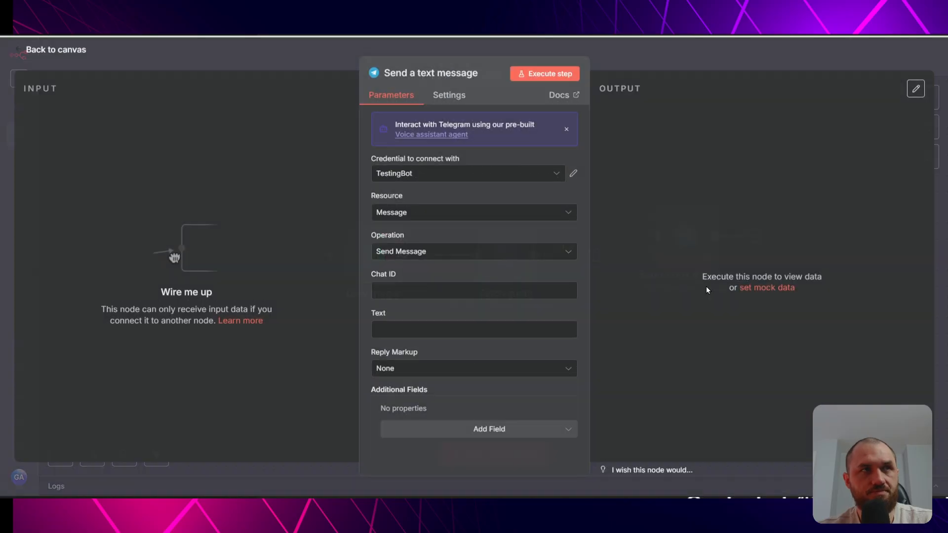
Step: Start a new Telegram credential and switch to the BotFather chat in Telegram
left_click(523, 173)
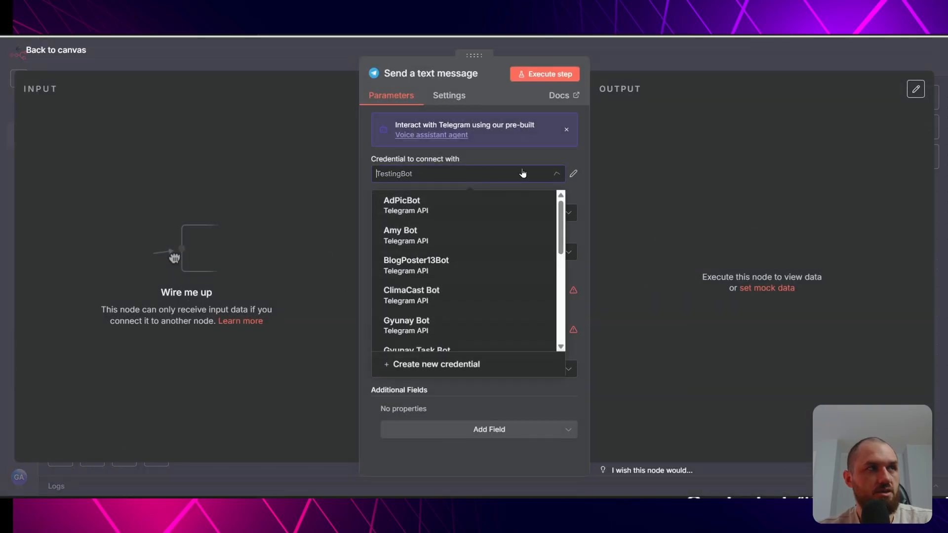
left_click(447, 367)
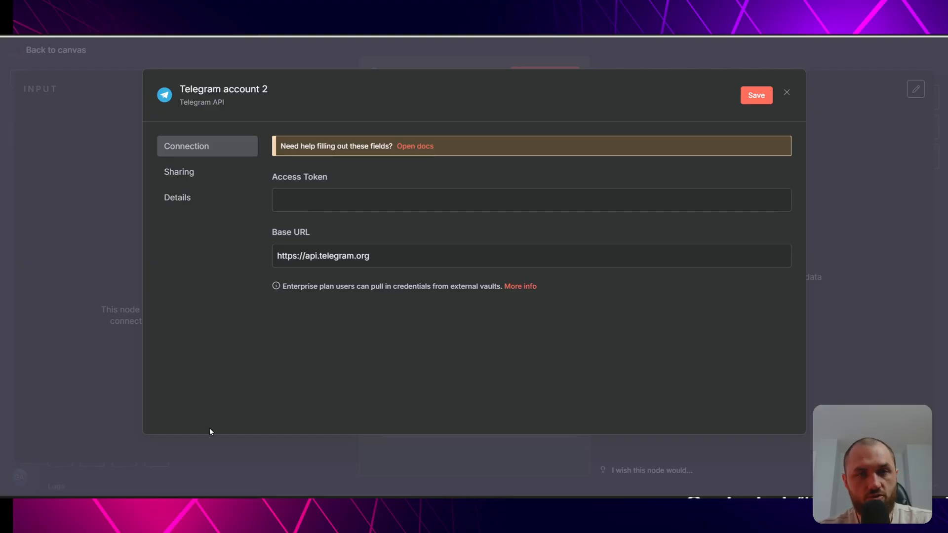
left_click(103, 491)
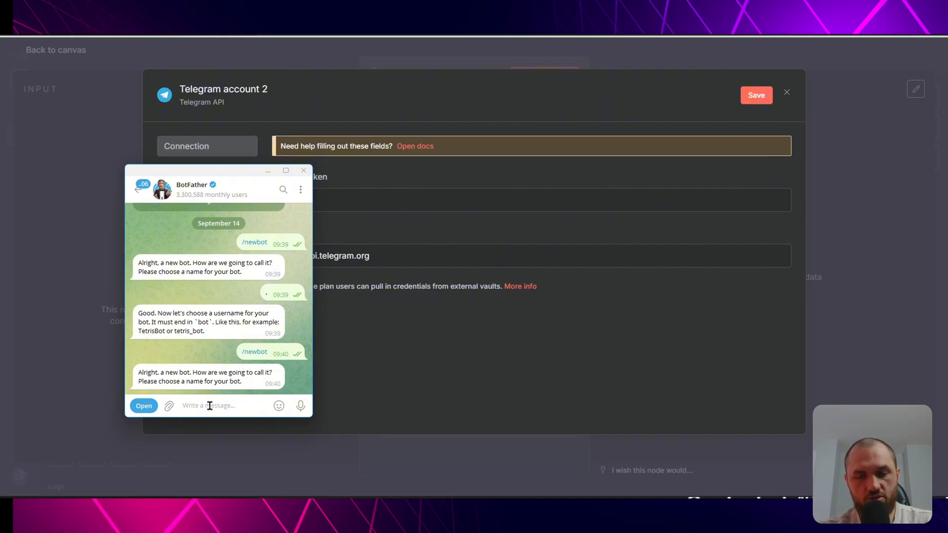
Step: Create a BotFather bot named QuoteBot with username quote13bot, after quotebot was rejected
type("/")
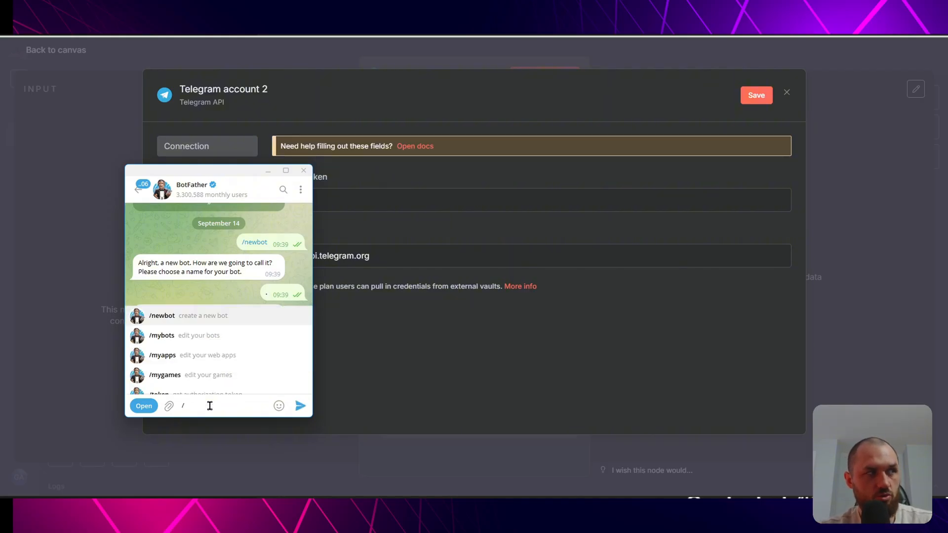
key("Return")
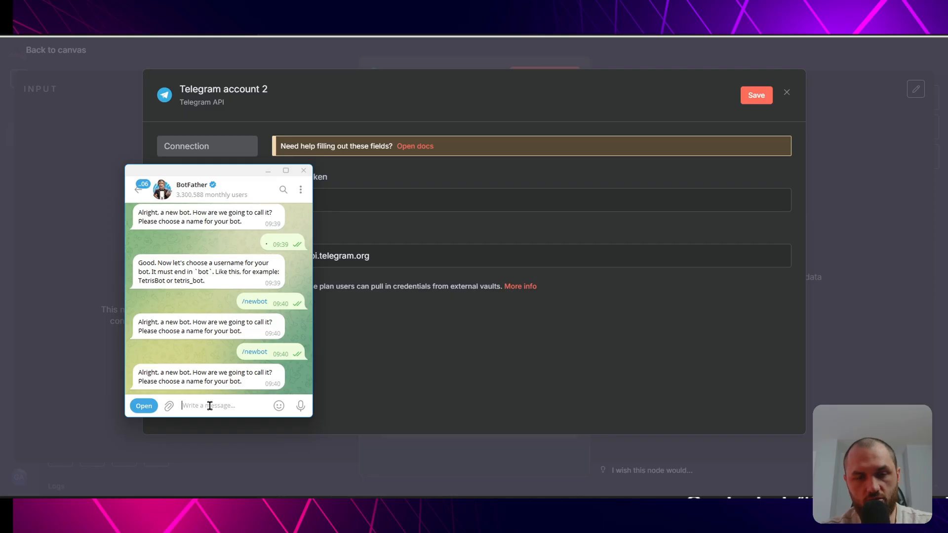
type("QuoteBot")
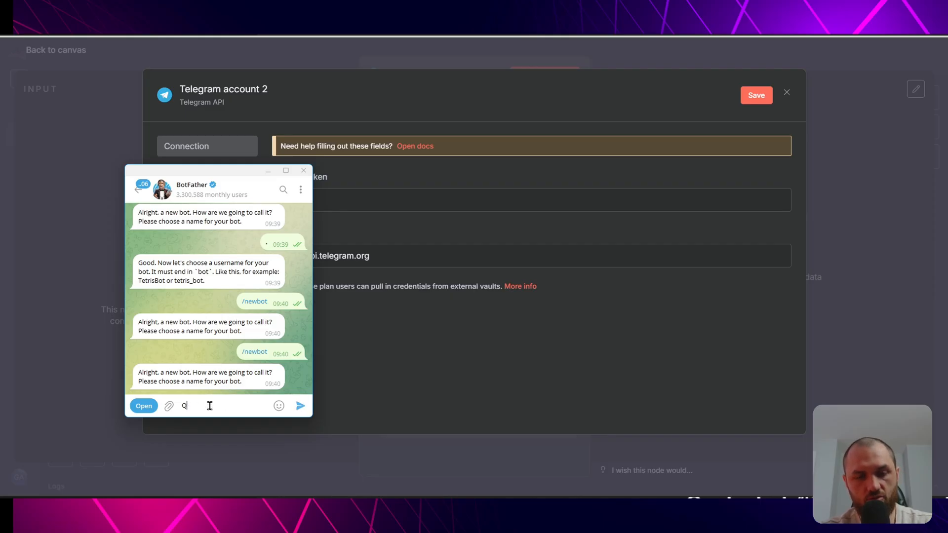
key("Return")
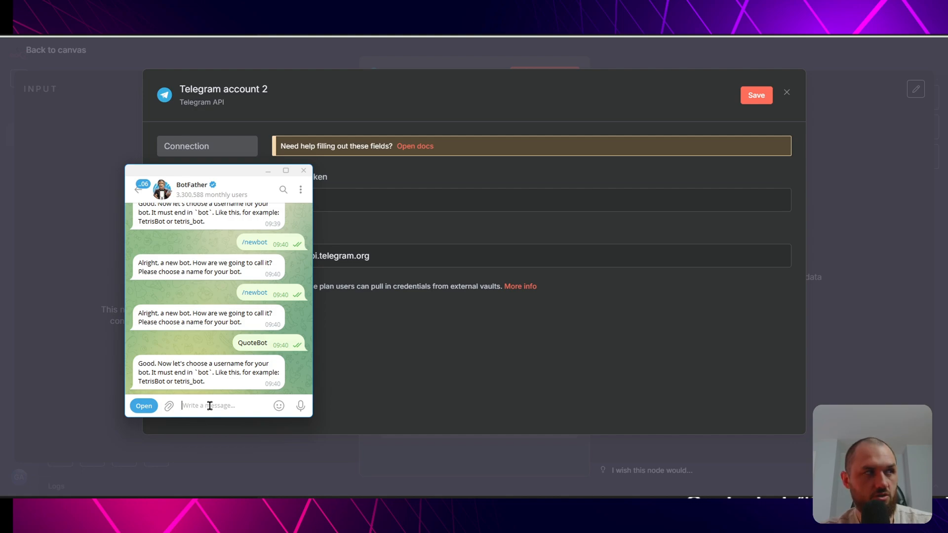
type("quotebot")
key("Return")
type("quote13")
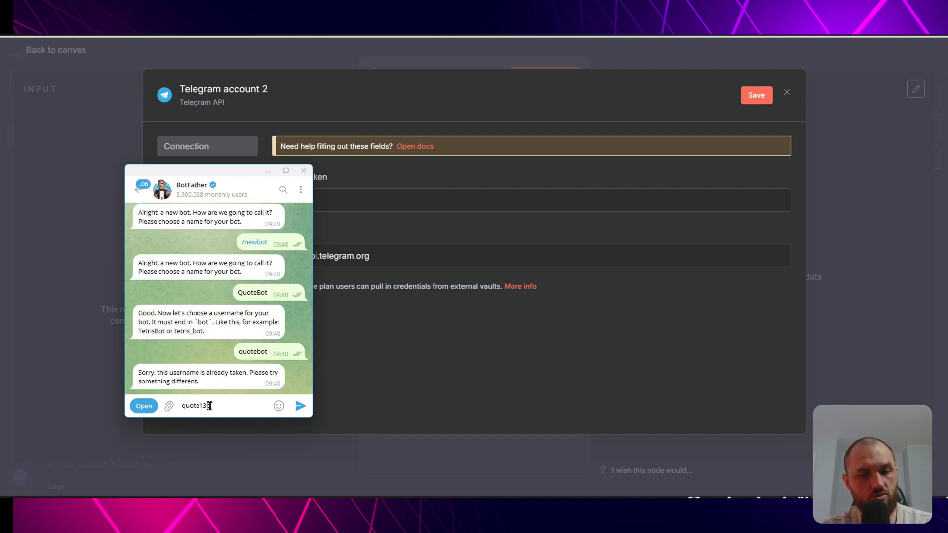
type("bot")
key("Return")
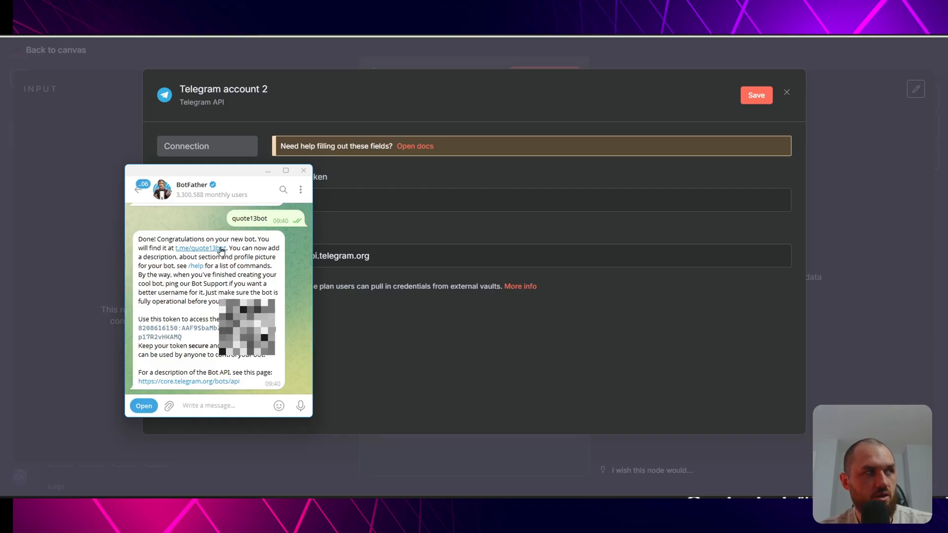
Step: Copy the bot token from BotFather into n8n's Access Token field
double_click(212, 257)
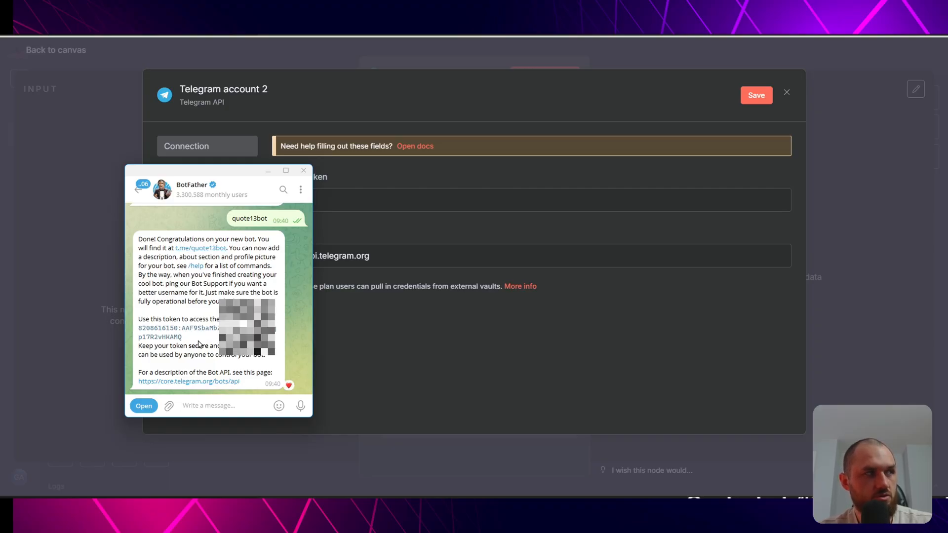
left_click(163, 332)
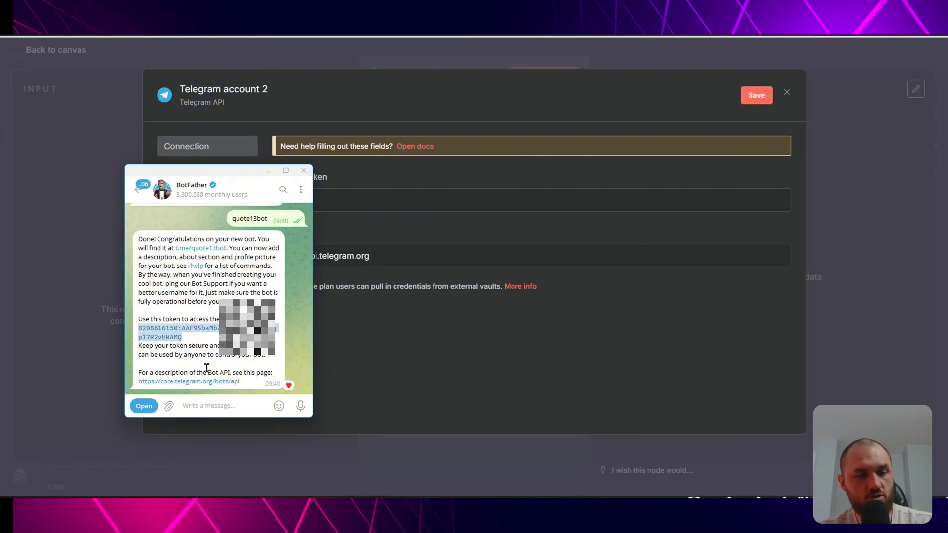
left_click(379, 182)
left_click(360, 197)
key("ctrl+v")
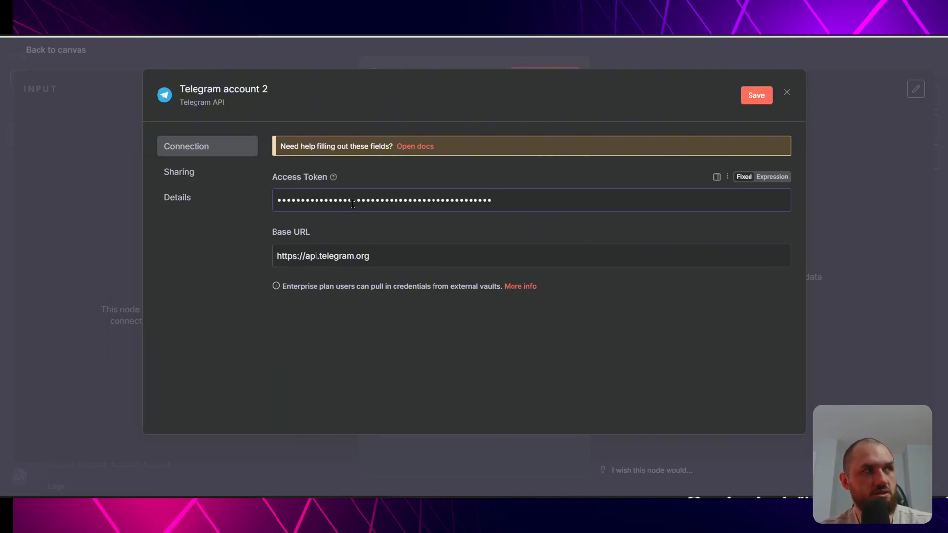
Step: Name the credential quote13bot, save and test it, and close the dialog
left_click(239, 91)
type("q")
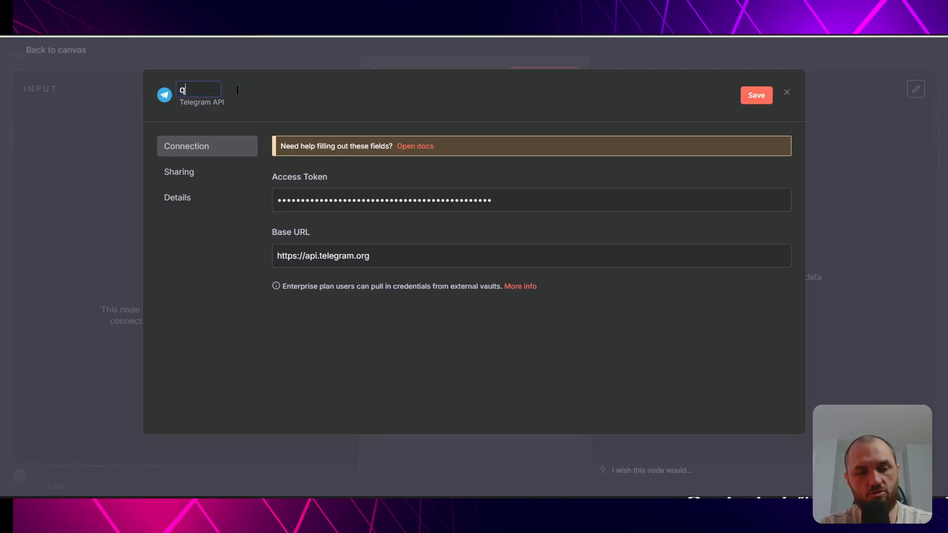
type("uote13bot")
key("Return")
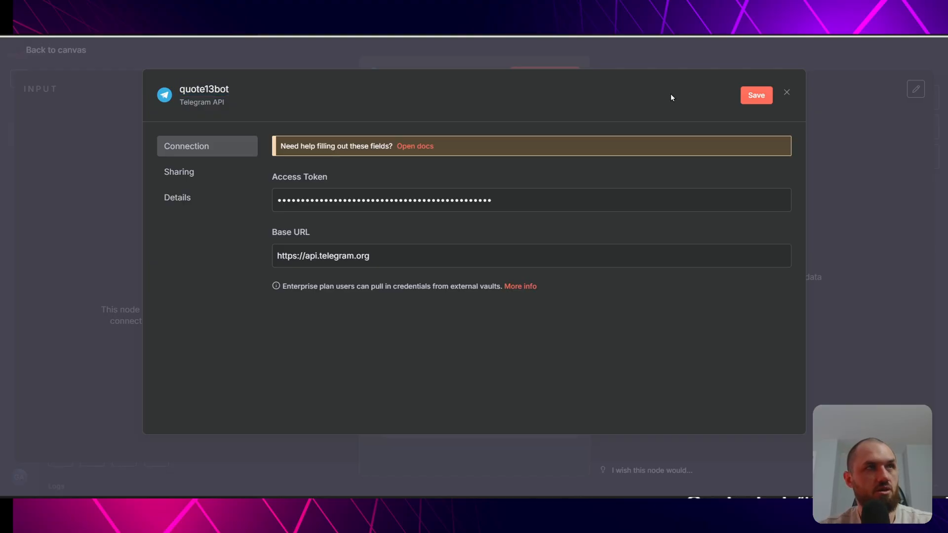
left_click(756, 95)
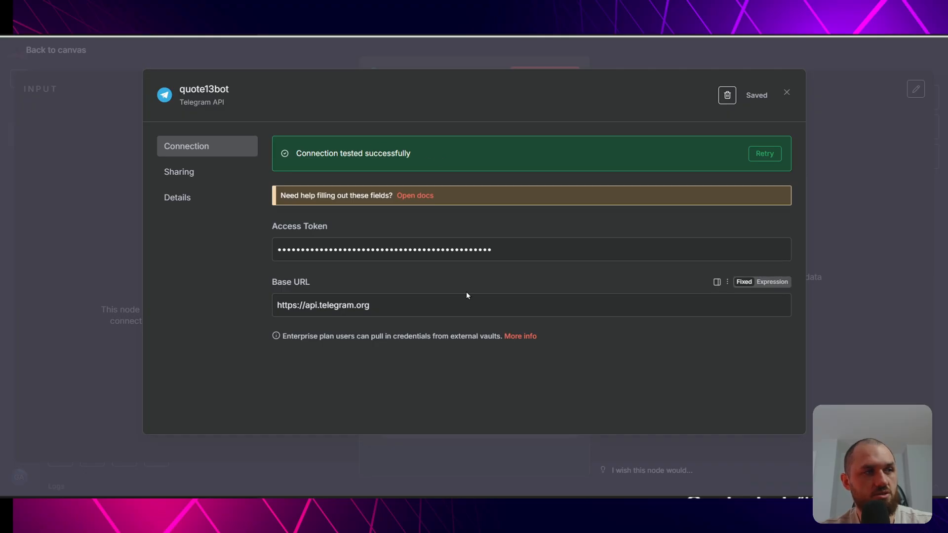
key("Escape")
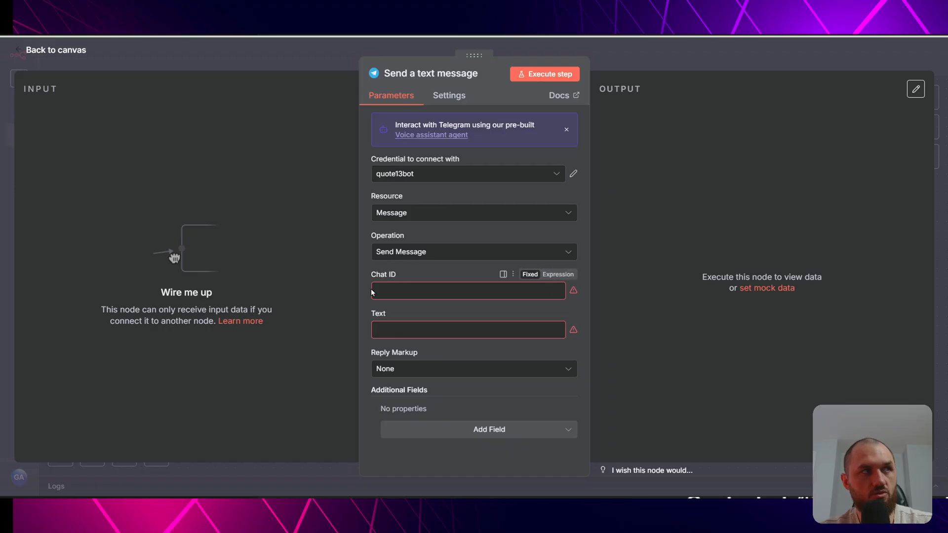
Step: Add a Telegram Trigger node that fires on incoming messages
left_click(317, 50)
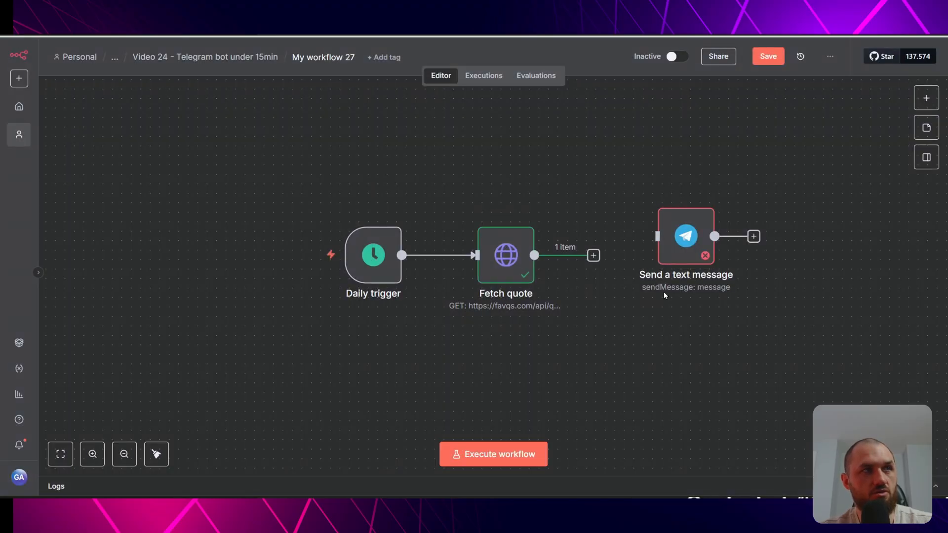
left_click(917, 106)
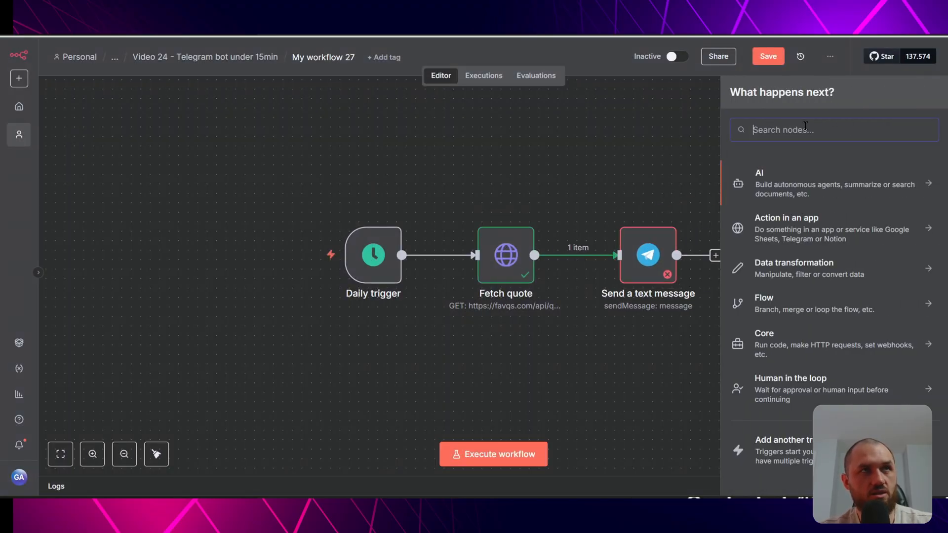
type("tel")
key("Down")
key("Return")
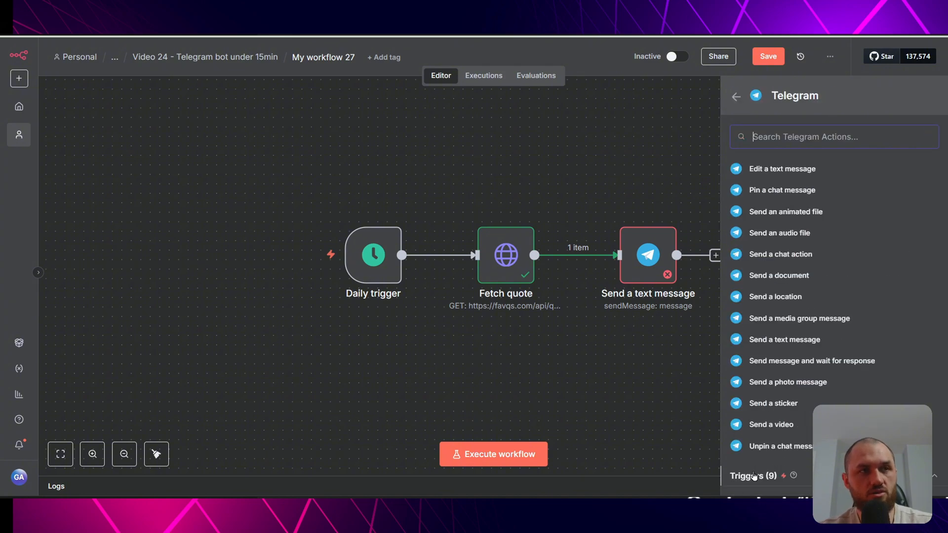
scroll(738, 479, "down", 5)
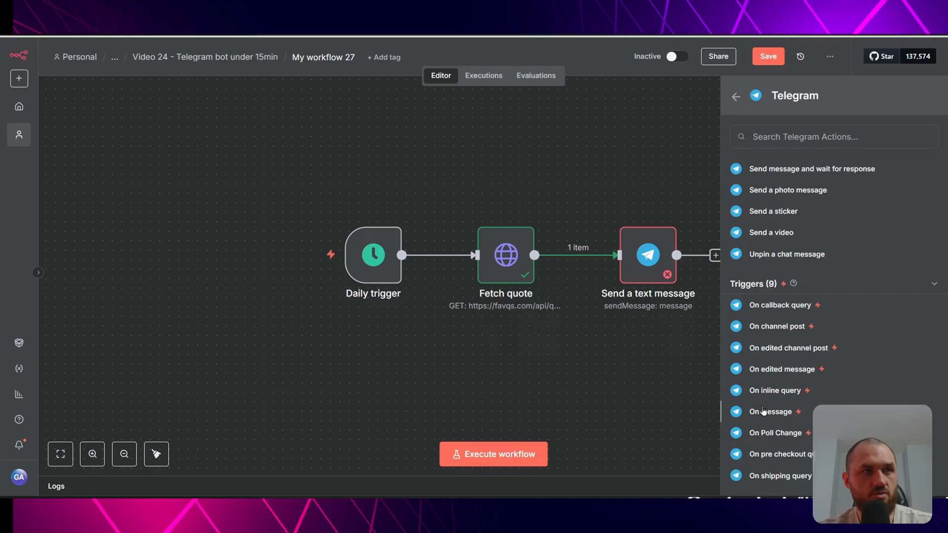
left_click(755, 414)
Step: Assign the quote13bot credential to the trigger and place it above Daily trigger
left_click(294, 158)
scroll(342, 257, "down", 5)
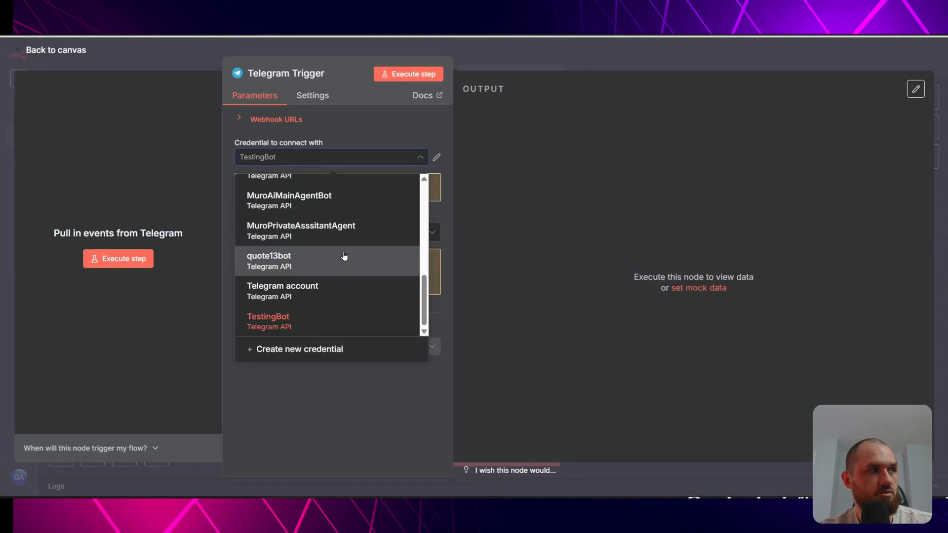
left_click(270, 261)
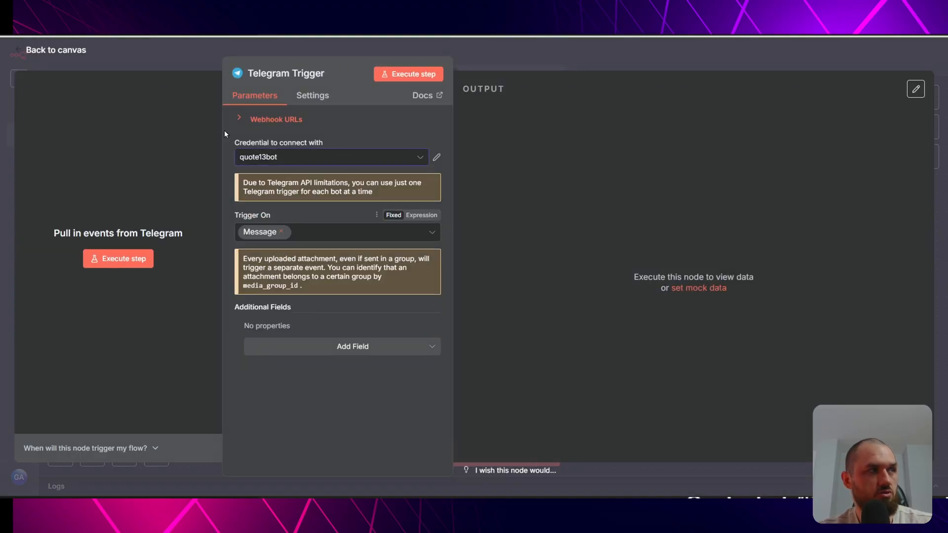
left_click(183, 54)
left_click_drag(809, 200, 458, 172)
left_click_drag(376, 169, 366, 144)
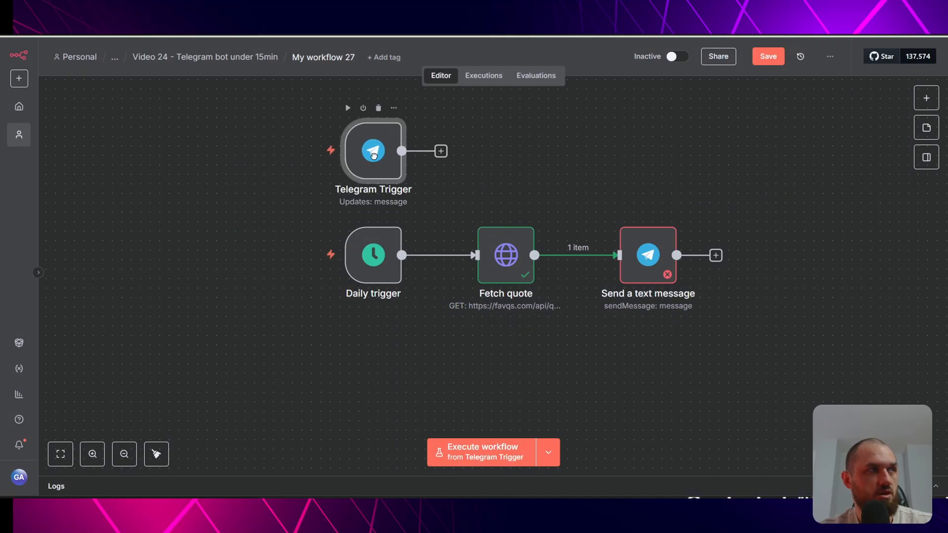
Step: Deactivate the Send a text message node so the test run can proceed
left_click(348, 108)
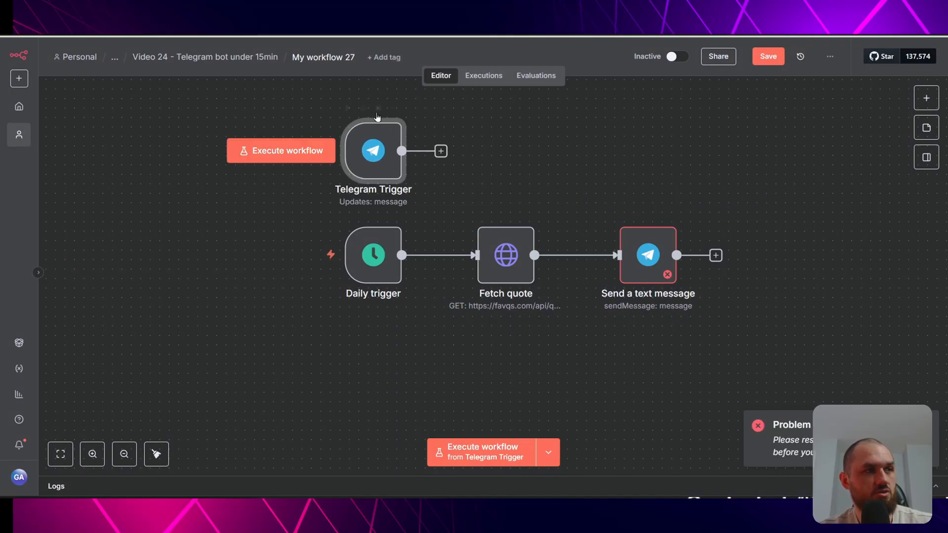
double_click(652, 262)
left_click(298, 57)
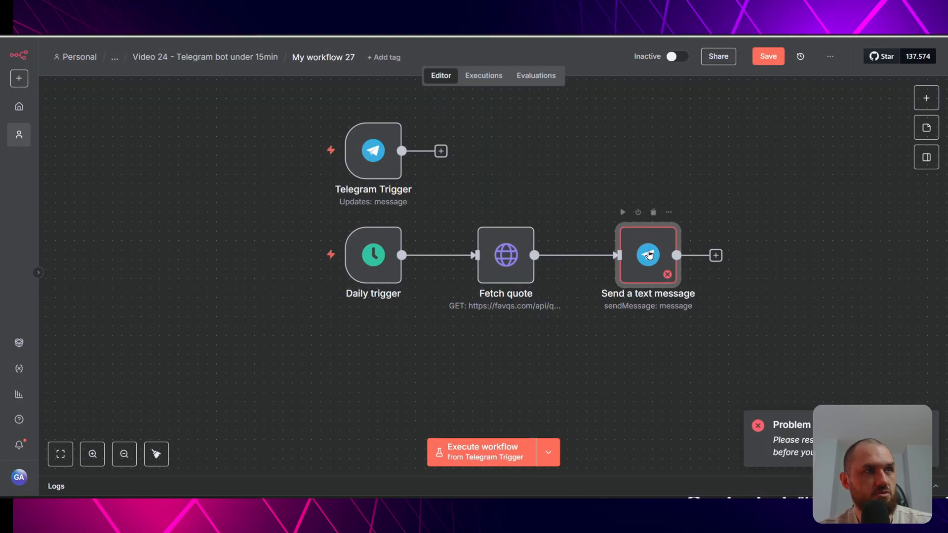
key("d")
Step: Test the Telegram Trigger by starting QuoteBot, then select the chat id in its output
left_click(349, 107)
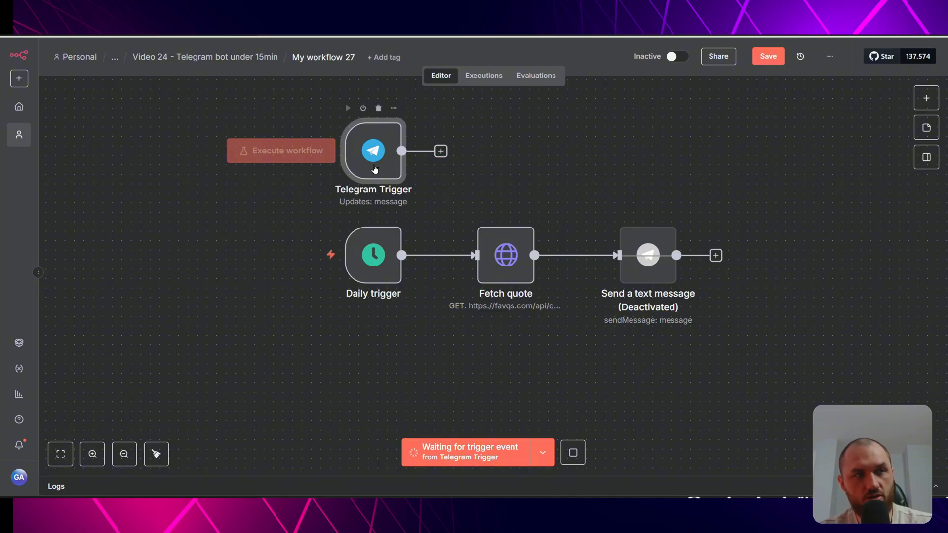
key("alt+Tab")
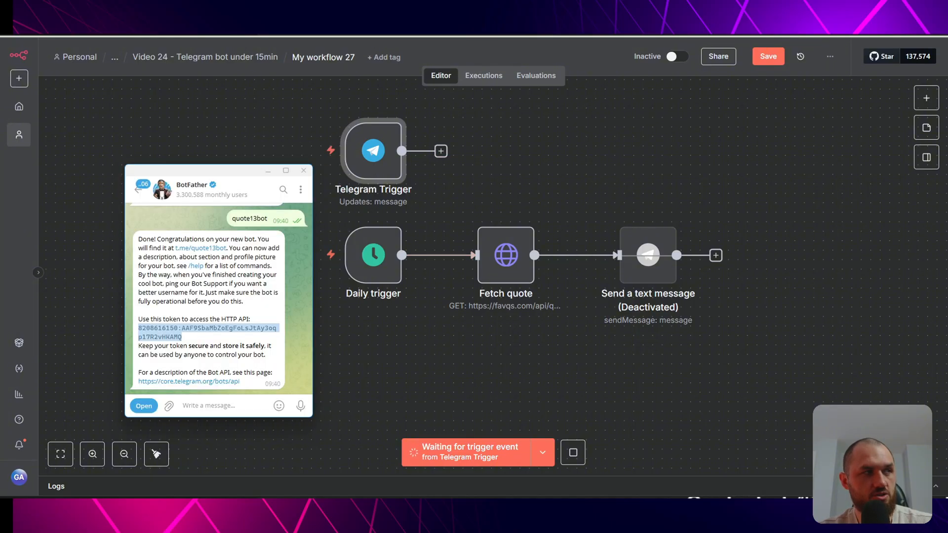
left_click(207, 248)
left_click(220, 407)
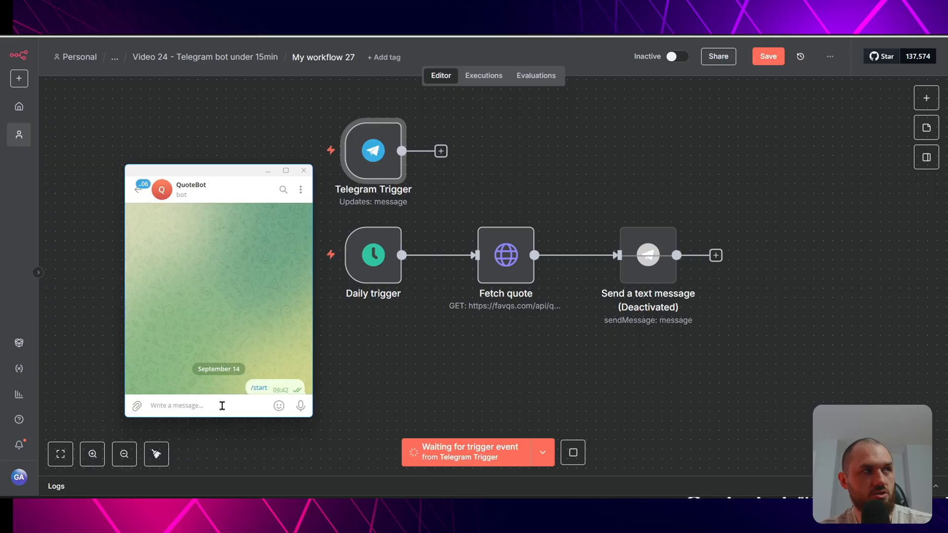
left_click(268, 171)
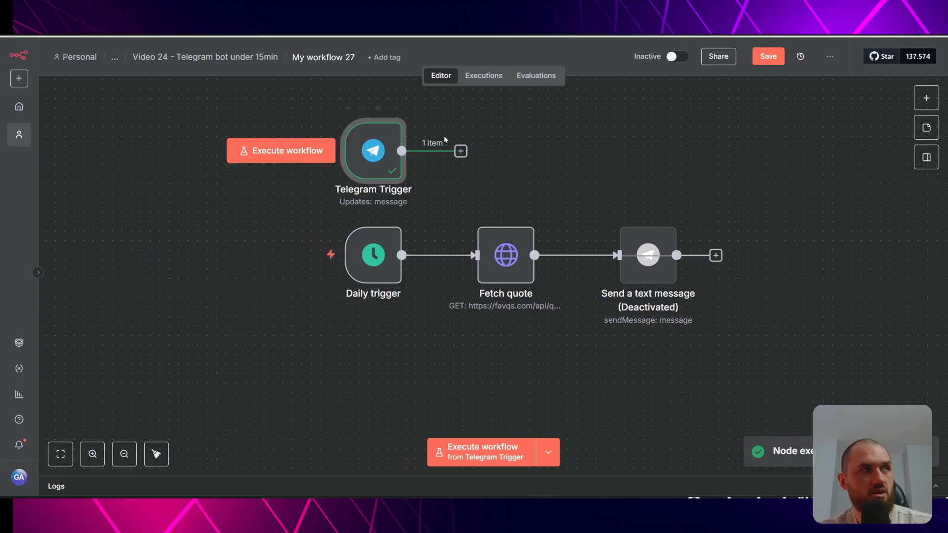
double_click(383, 162)
left_click_drag(620, 252, 647, 252)
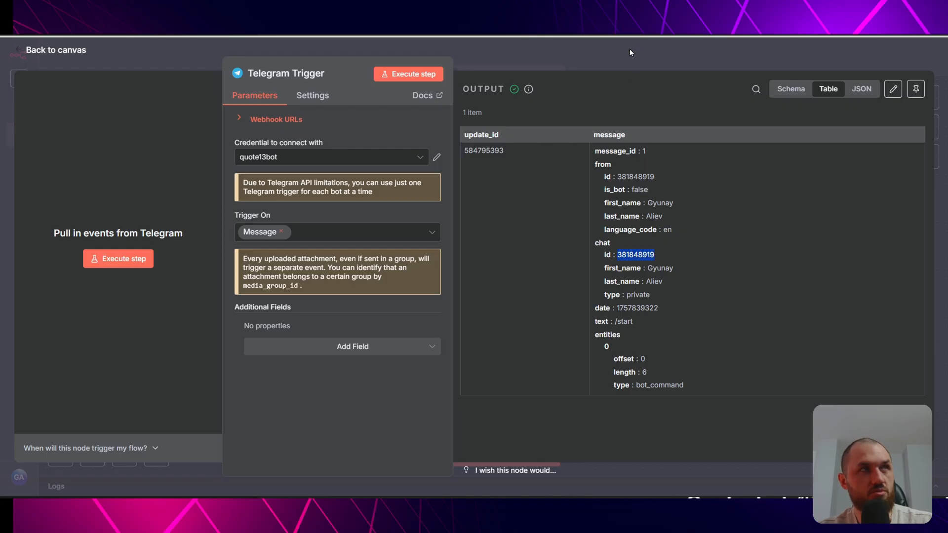
Step: Reactivate Send a text message, paste the chat id into Chat ID, and delete the Telegram Trigger
left_click(629, 49)
left_click(649, 263)
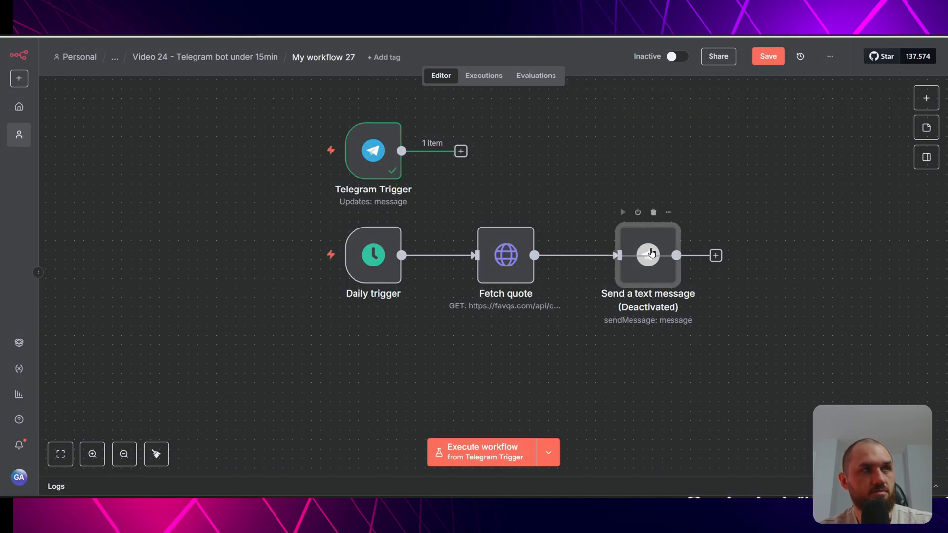
key("d")
double_click(650, 265)
left_click(453, 289)
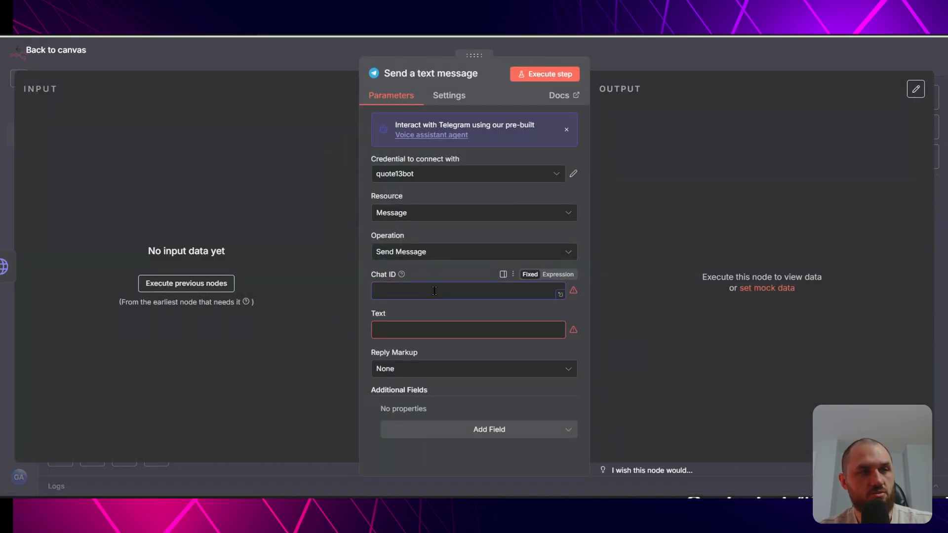
type("381848919")
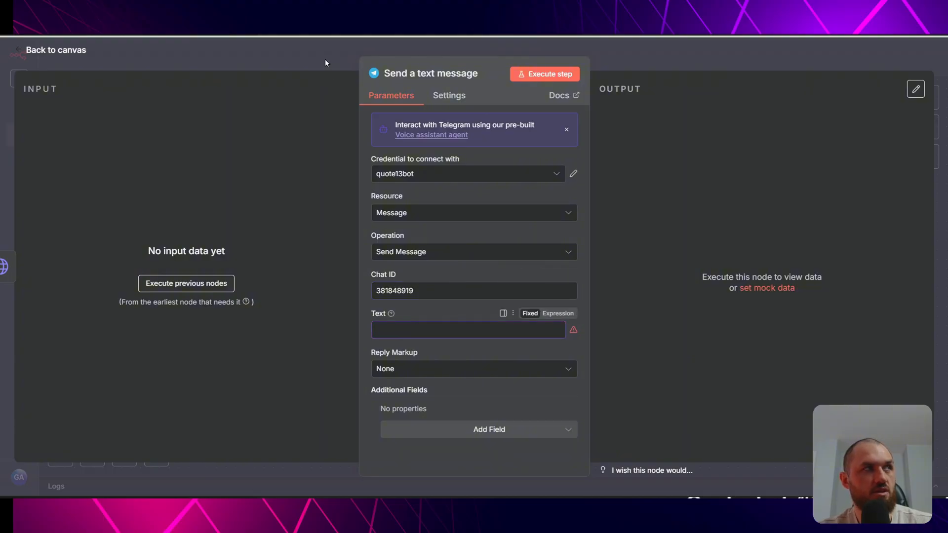
left_click(325, 58)
left_click(377, 157)
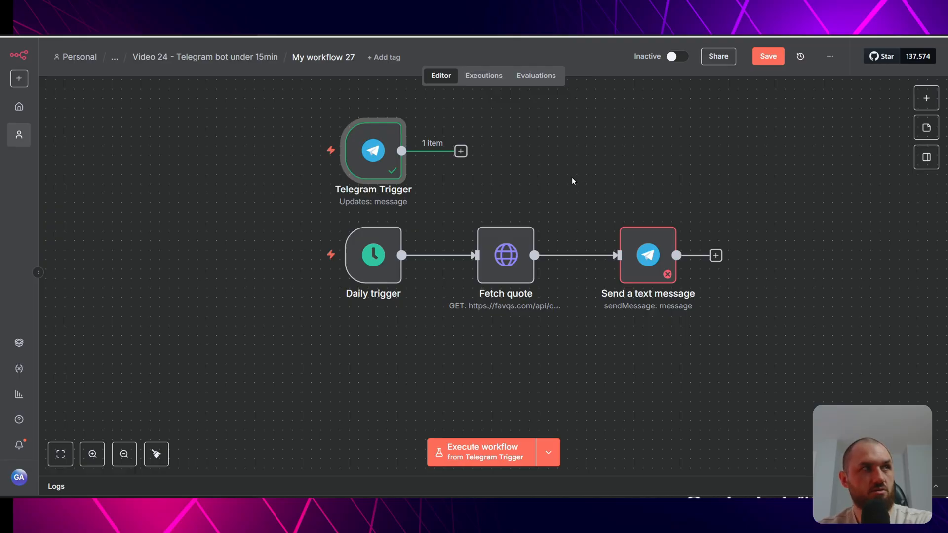
key("Delete")
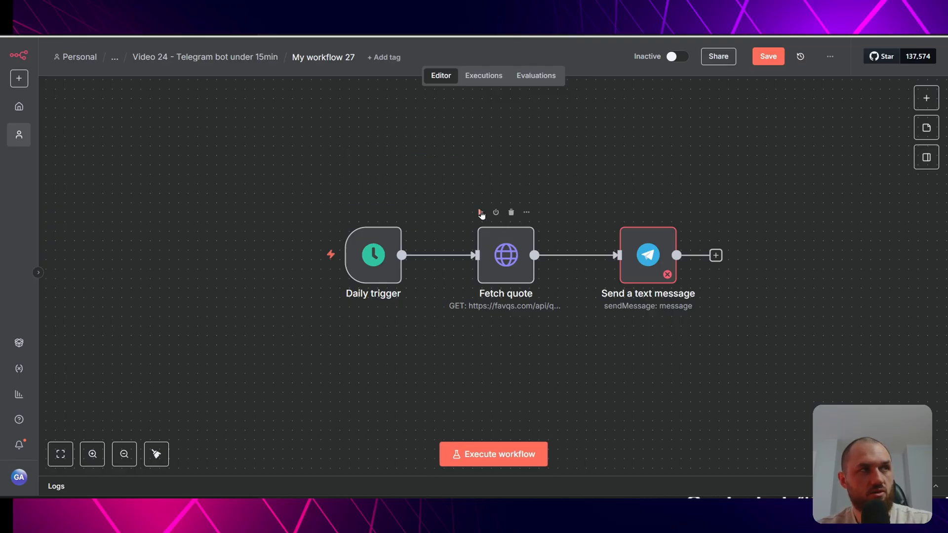
Step: Re-run Fetch quote and add Append n8n Attribution to the Send a text message node
left_click(481, 212)
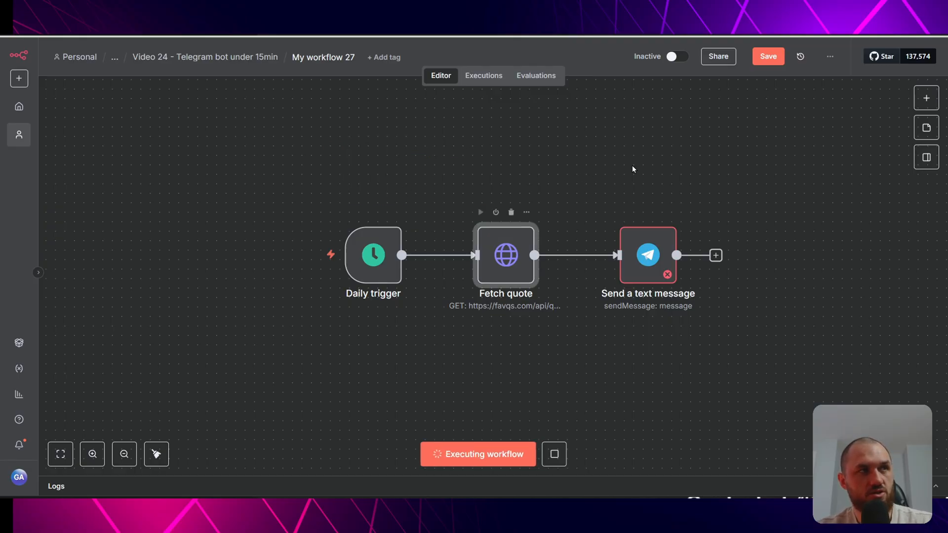
double_click(647, 255)
left_click(422, 329)
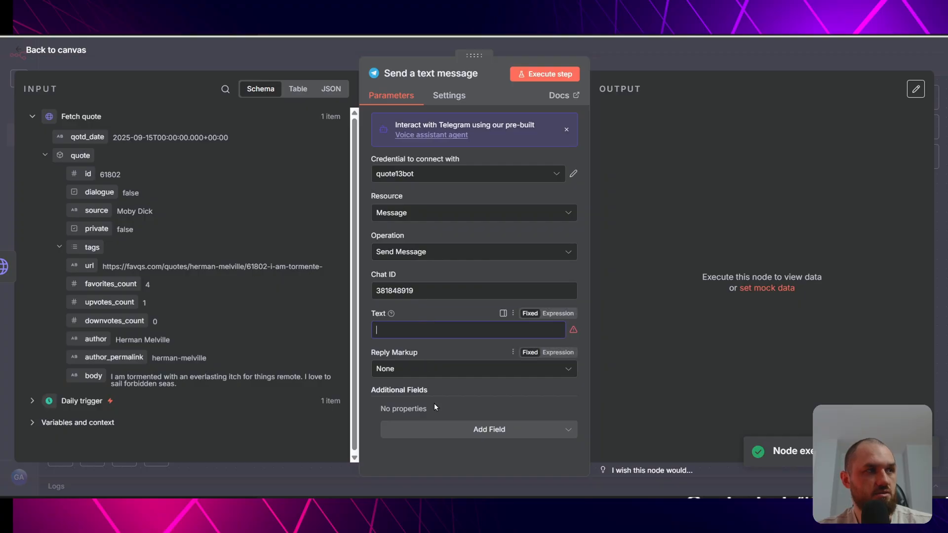
left_click(440, 432)
left_click(447, 307)
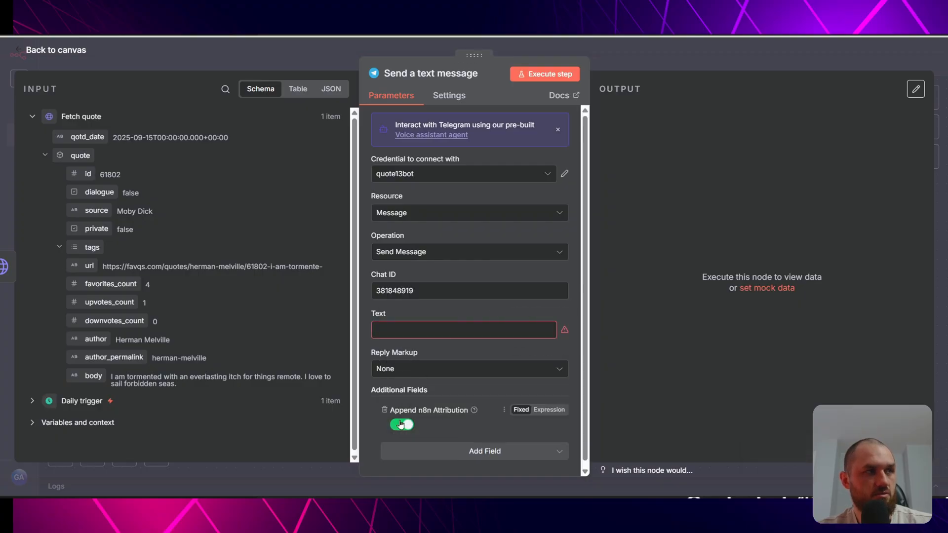
left_click(444, 451)
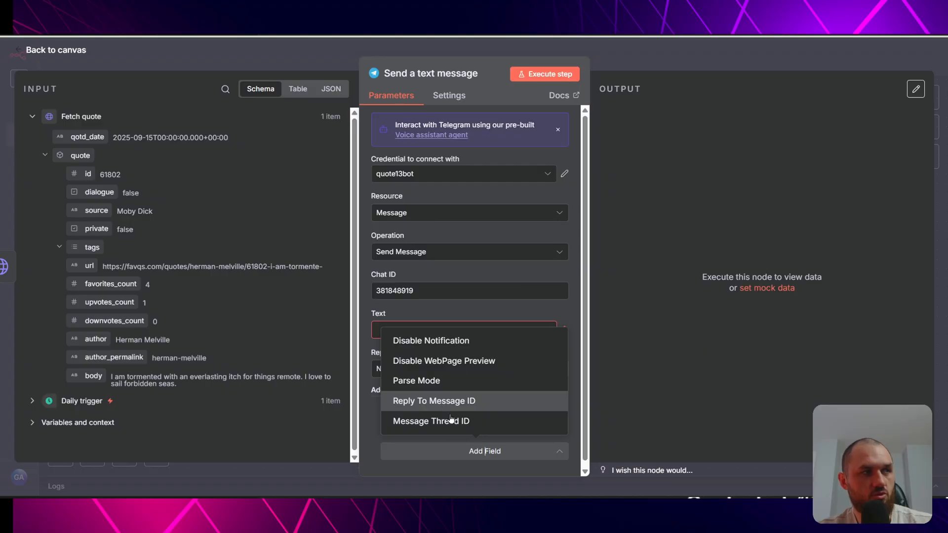